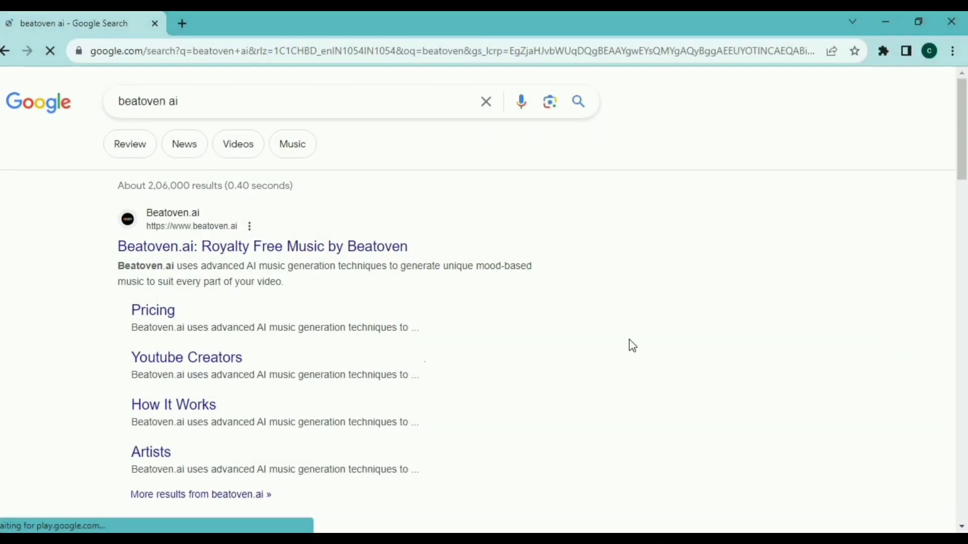
Open the Beatoven.ai site from the search results and begin signing up with Google.
click(325, 253)
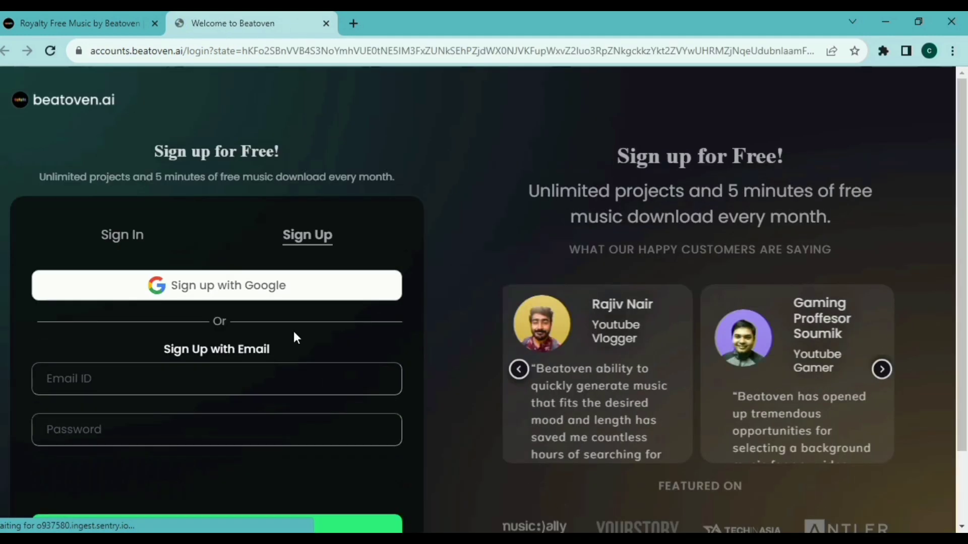
click(241, 299)
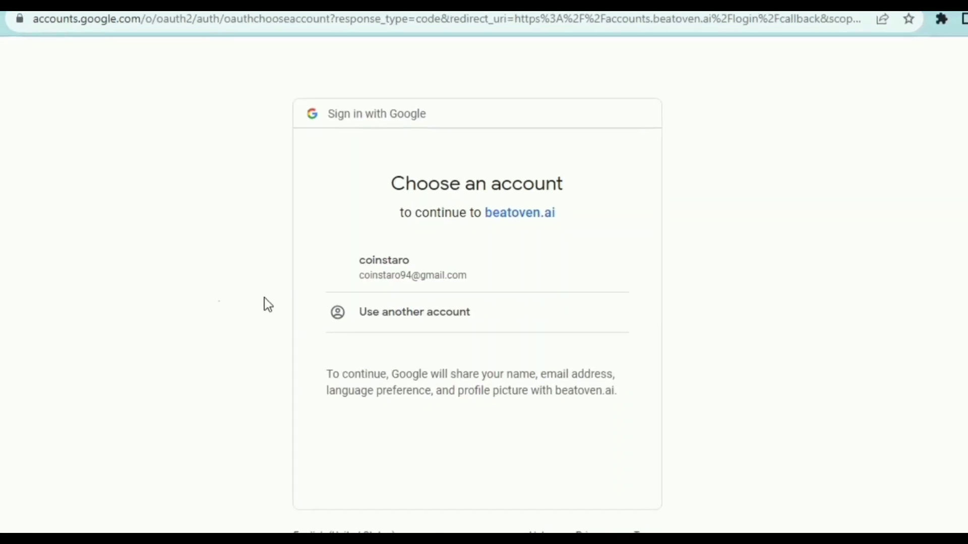
Continue with the Google account and set profession YouTube Creator, industry Media, team size 1-5 Members.
click(509, 276)
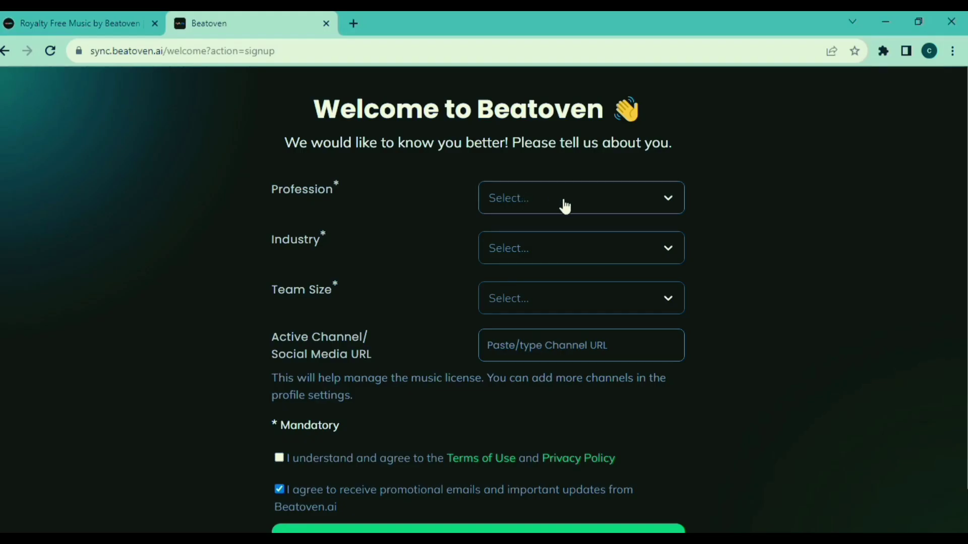
click(572, 207)
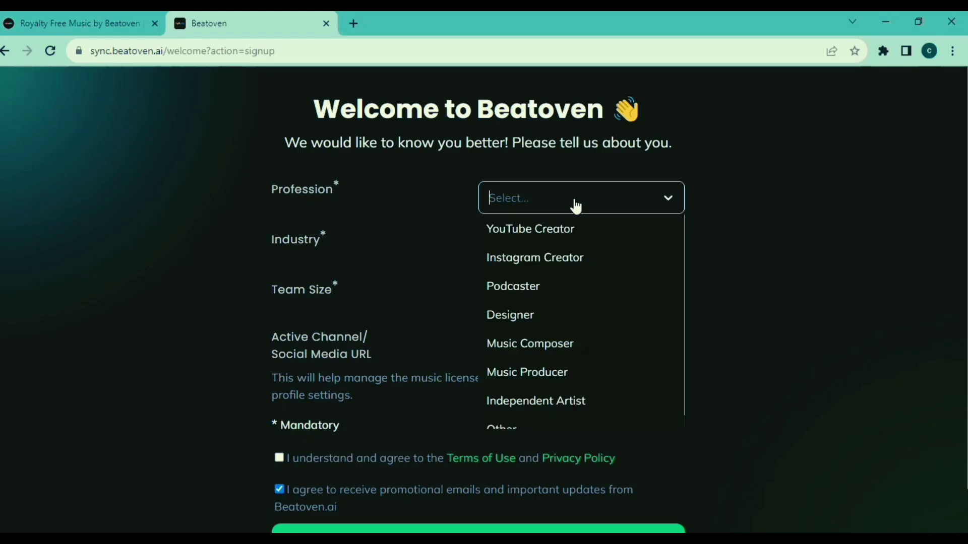
click(557, 237)
click(571, 255)
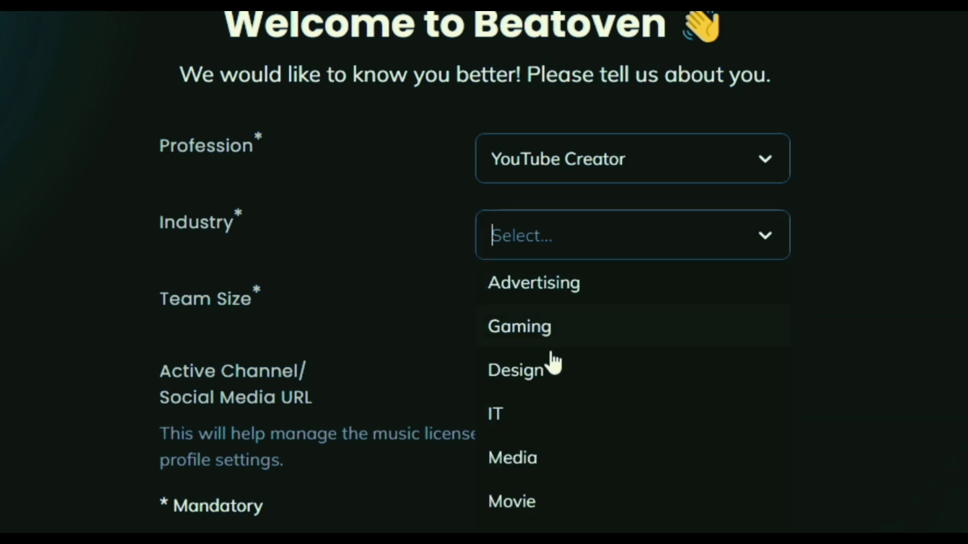
click(536, 466)
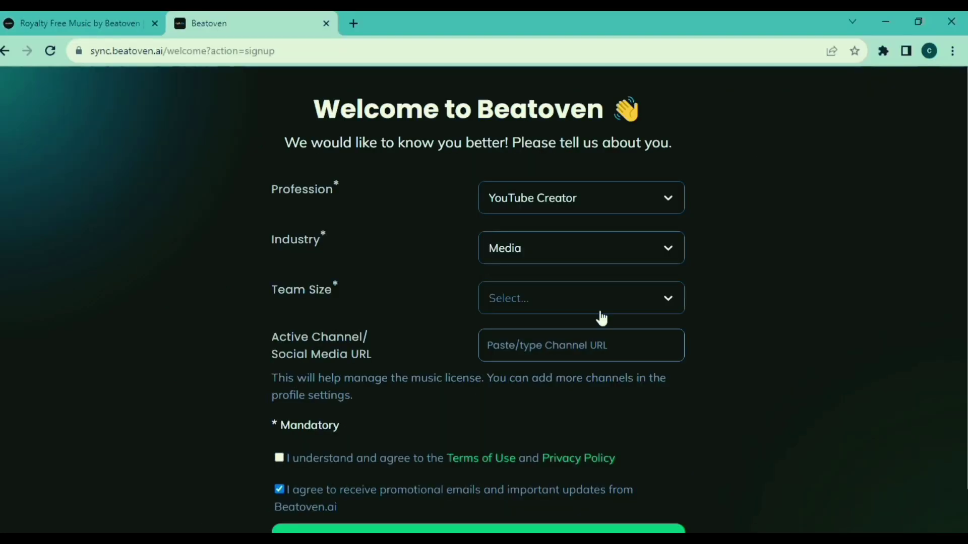
click(601, 318)
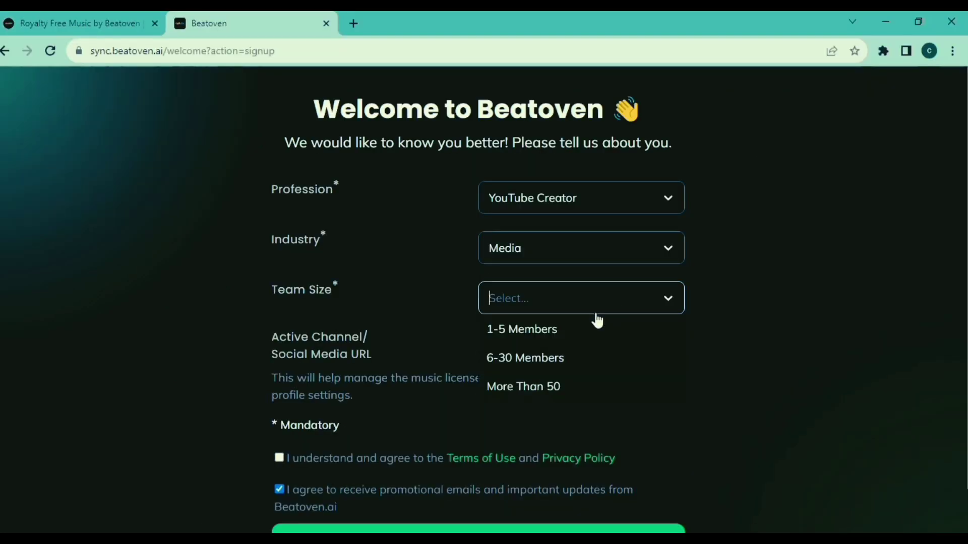
click(562, 333)
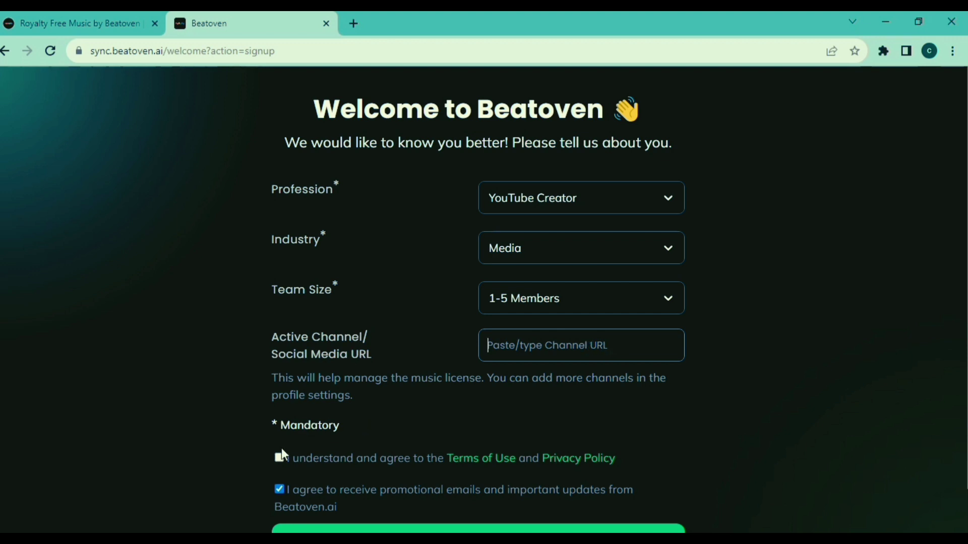
Accept the terms of use and privacy policy and submit the welcome profile.
scroll(283, 455, down, 1)
click(445, 492)
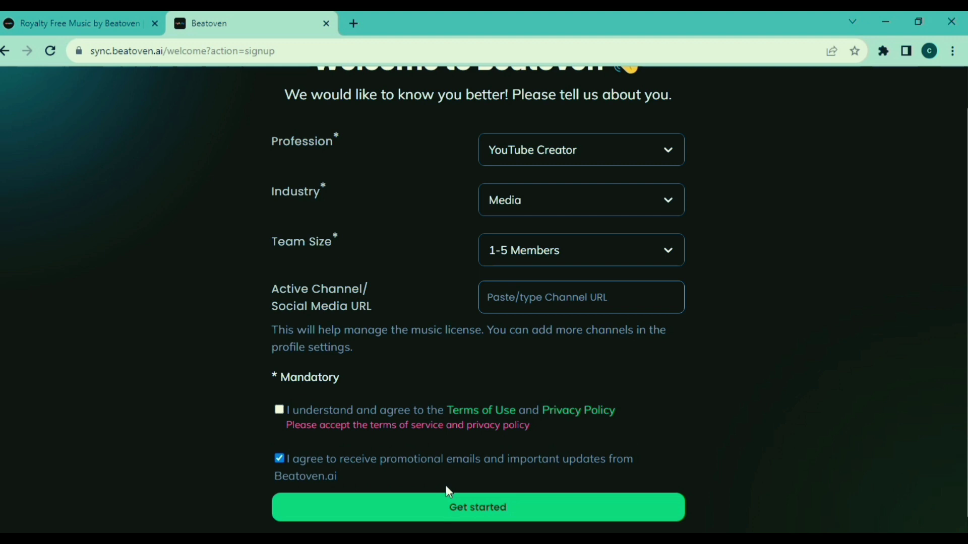
click(279, 410)
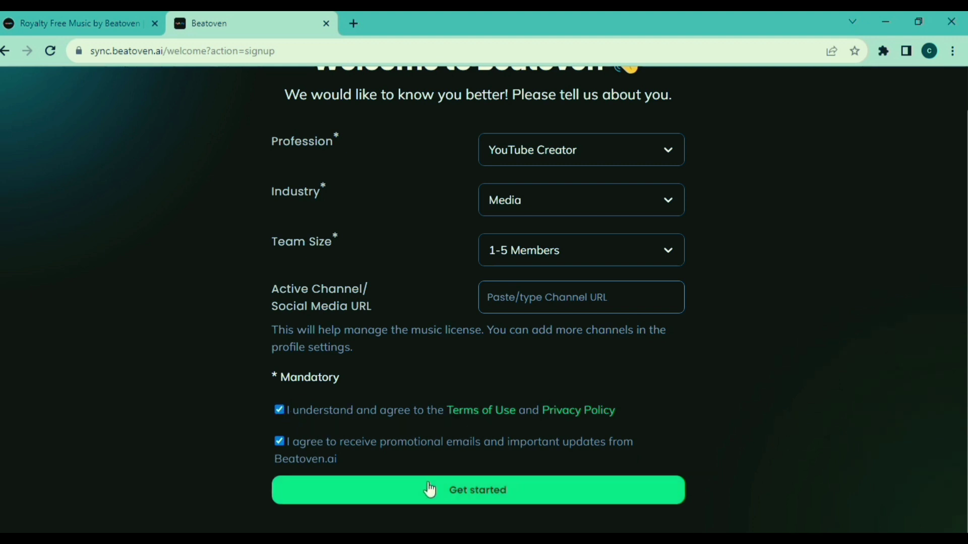
key(Return)
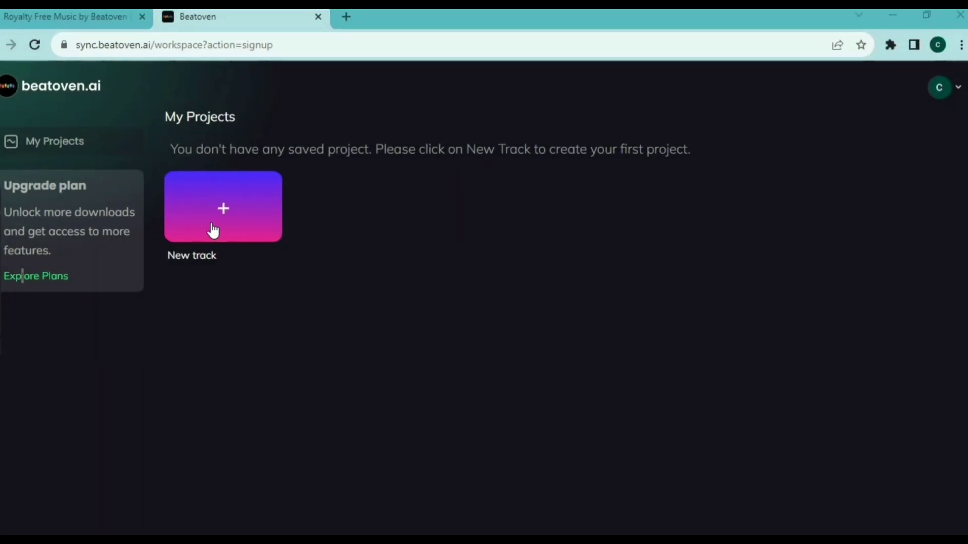
Create a new track 'my music', 05:00 long at Medium tempo, and confirm its settings.
click(143, 214)
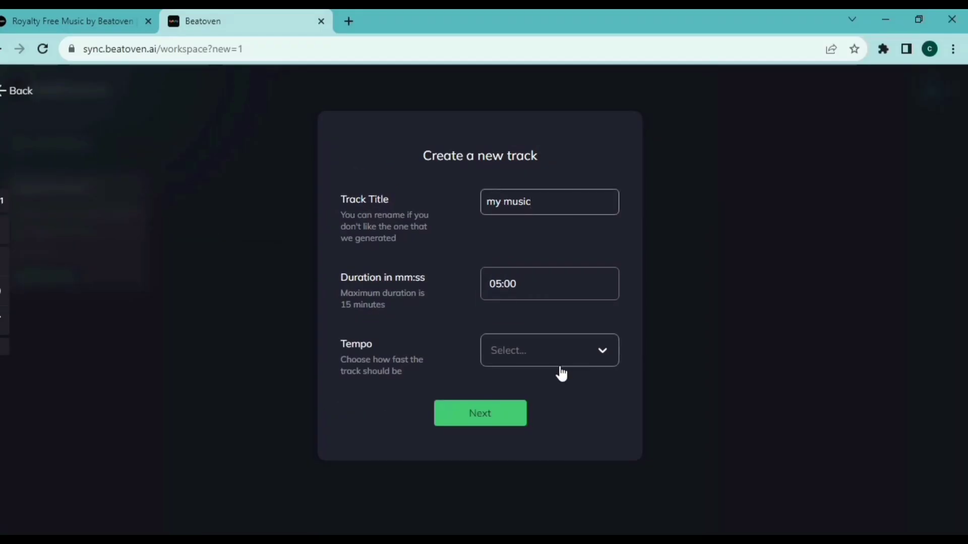
click(558, 360)
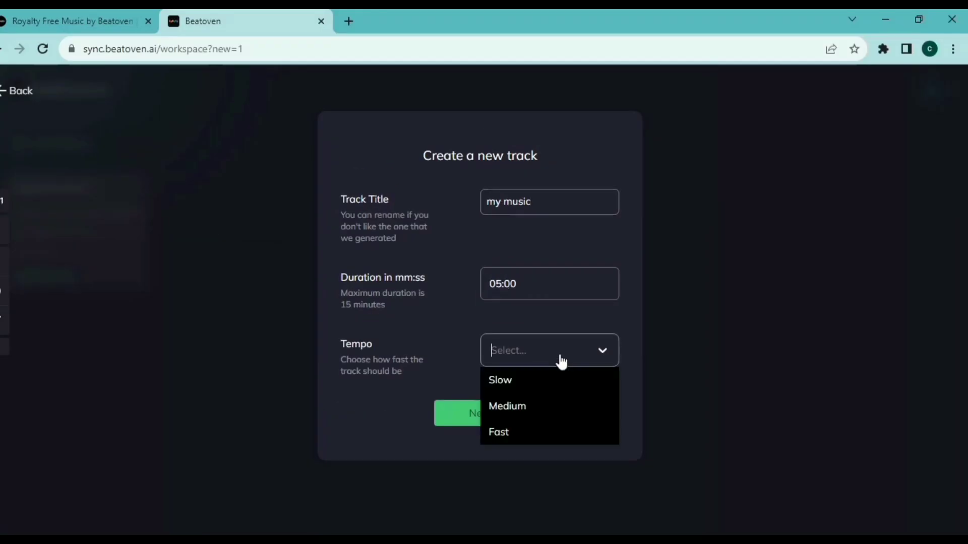
click(523, 412)
click(480, 417)
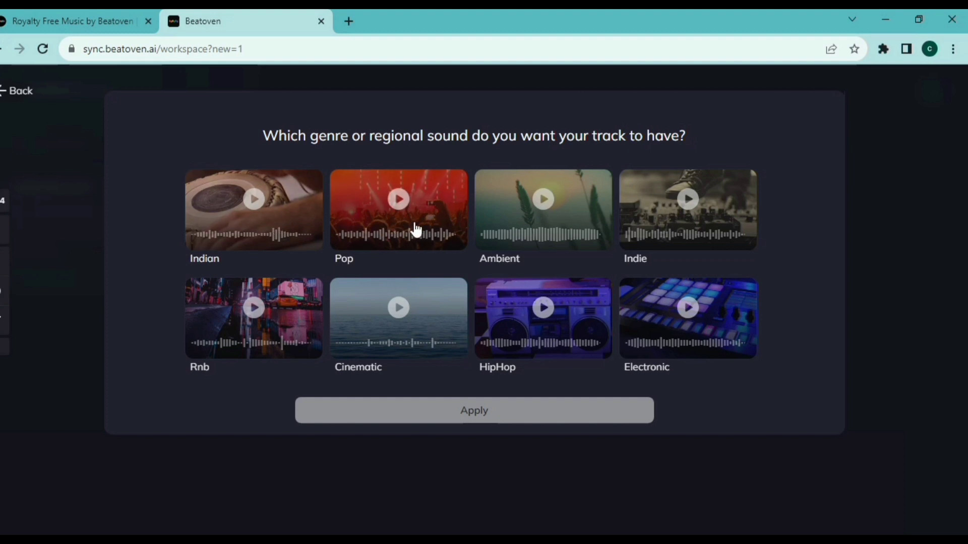
Choose the Ambient genre and Motivational emotion, then apply to generate the track.
click(575, 234)
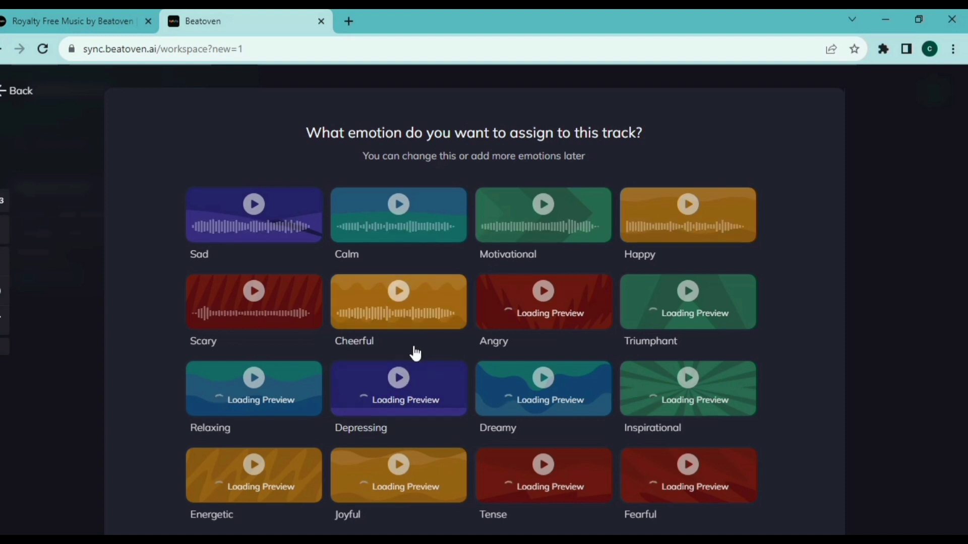
click(525, 232)
scroll(524, 231, down, 1)
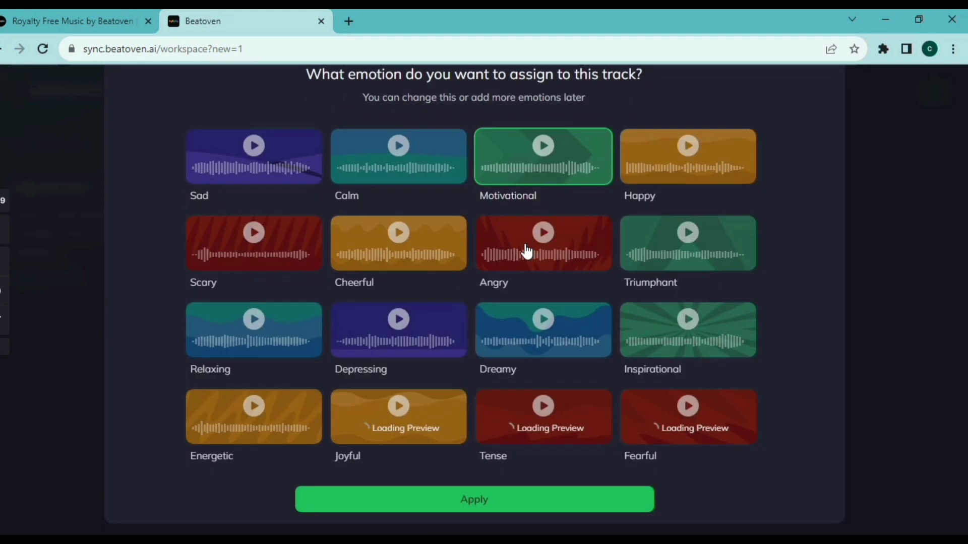
click(474, 500)
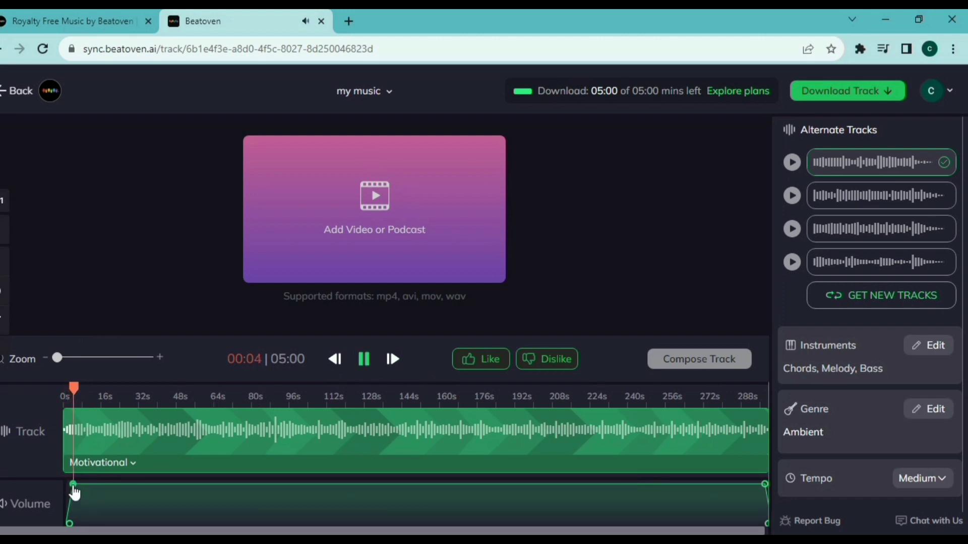
Lower the volume envelope's opening point and add a control point on the envelope line.
drag(73, 486, 80, 500)
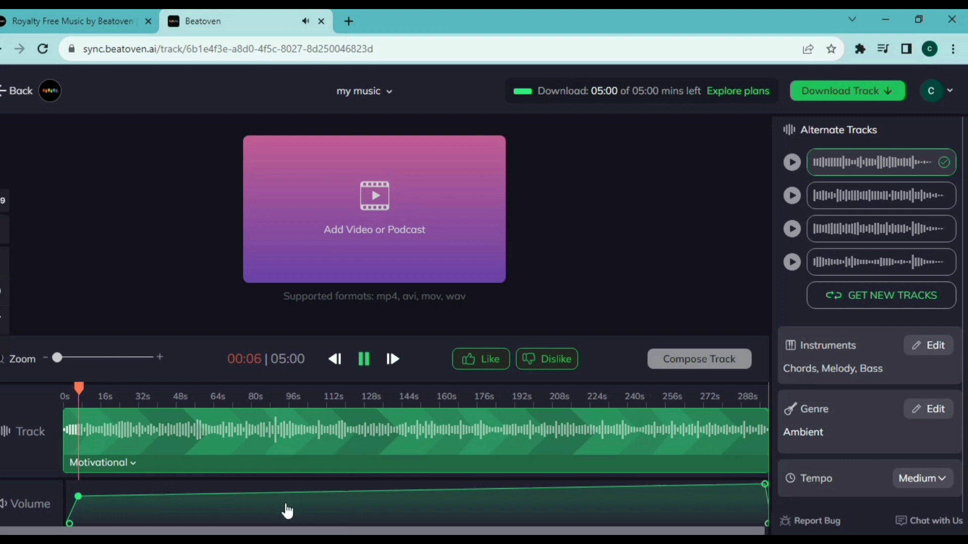
click(326, 492)
Lower the volume near the track's end and end up with Chords, Melody and Bass instruments.
drag(721, 491, 716, 498)
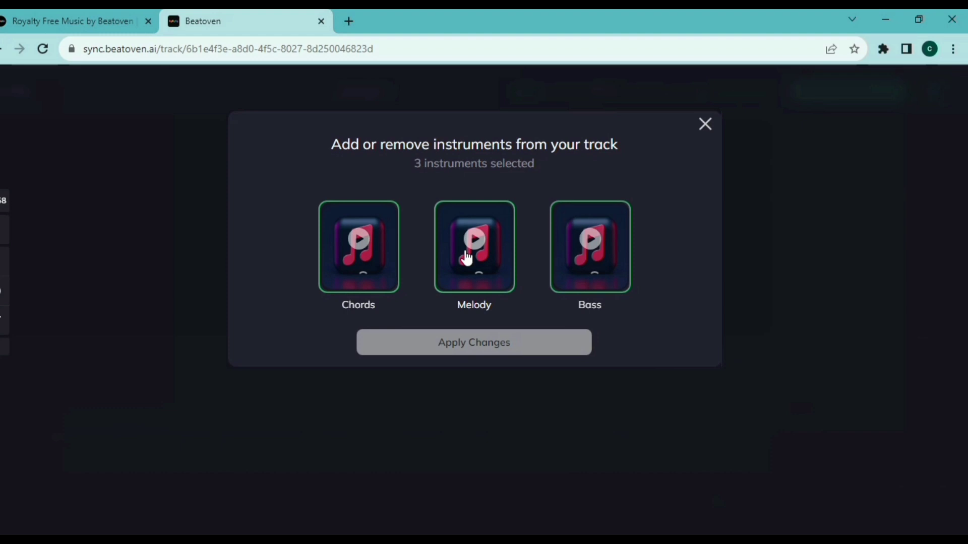
click(482, 272)
click(597, 266)
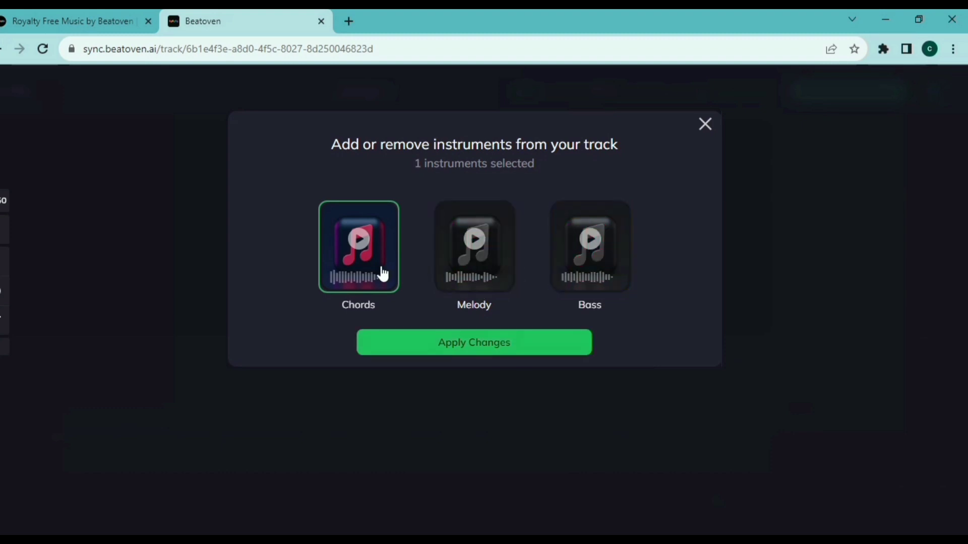
click(473, 342)
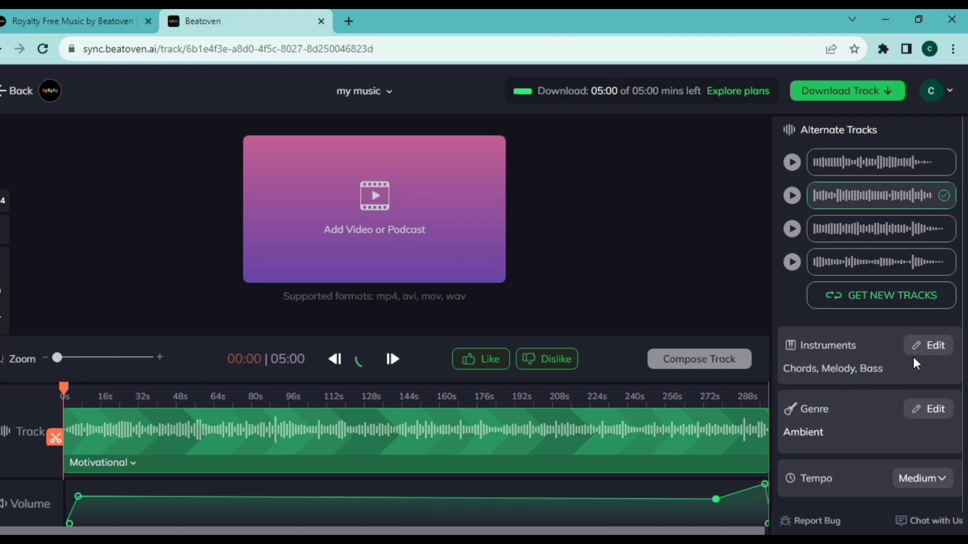
click(936, 347)
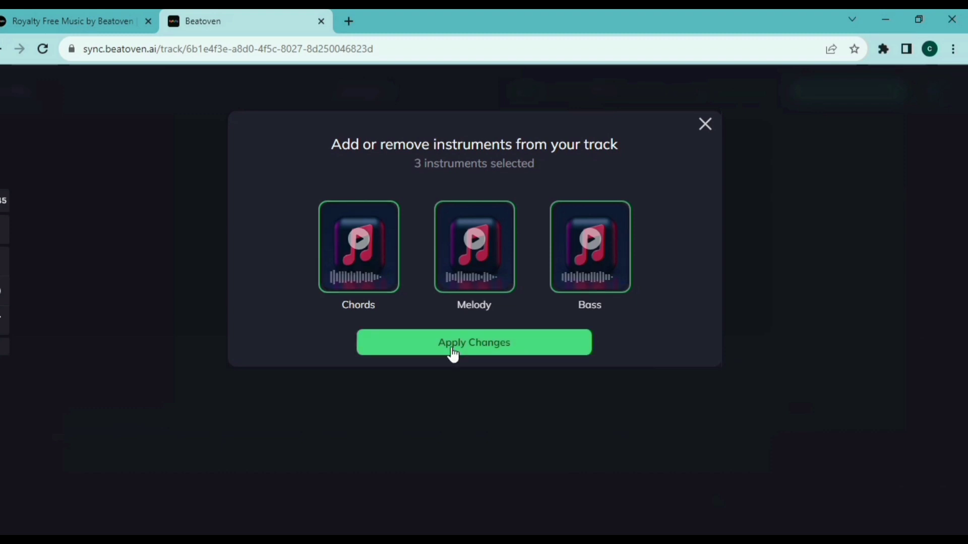
click(472, 350)
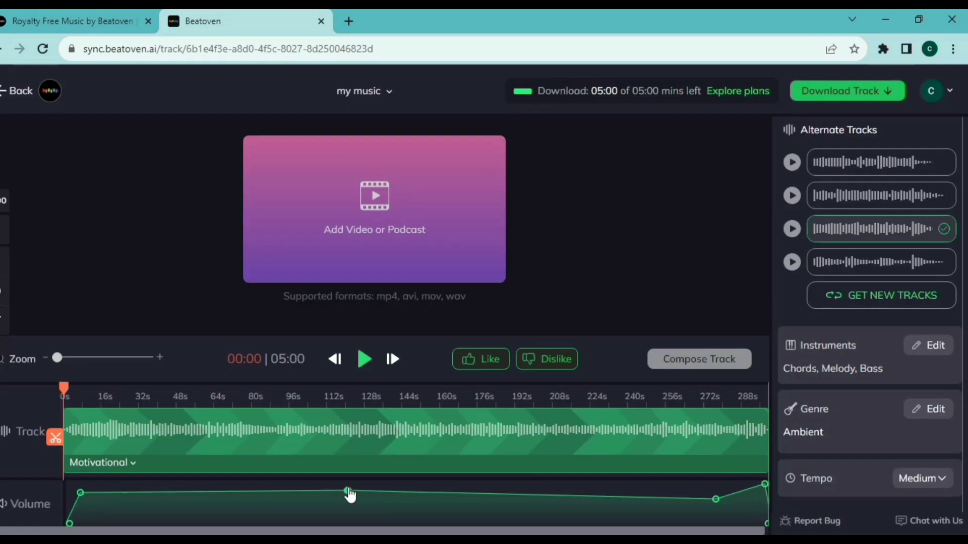
Raise the volume point near 176s slightly and play the track from the start.
drag(481, 495, 484, 491)
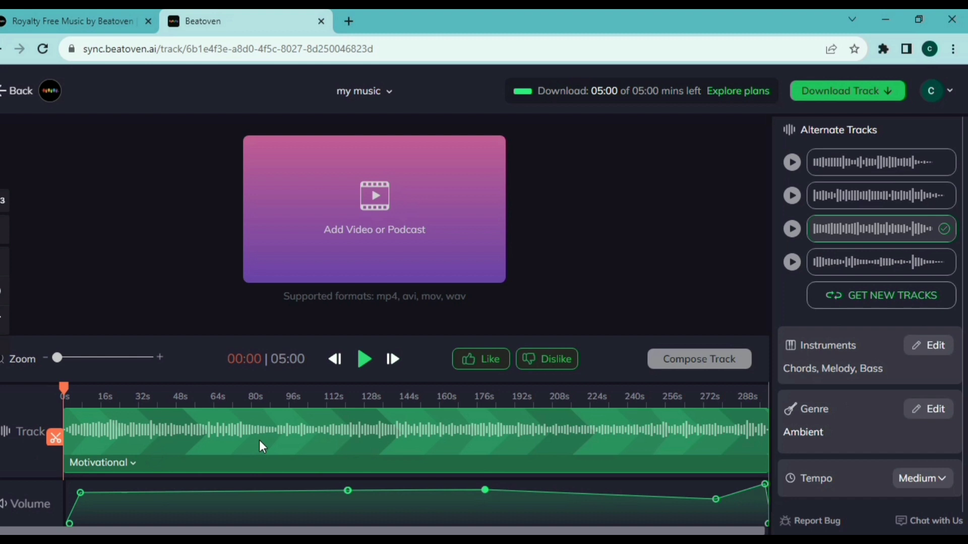
click(364, 360)
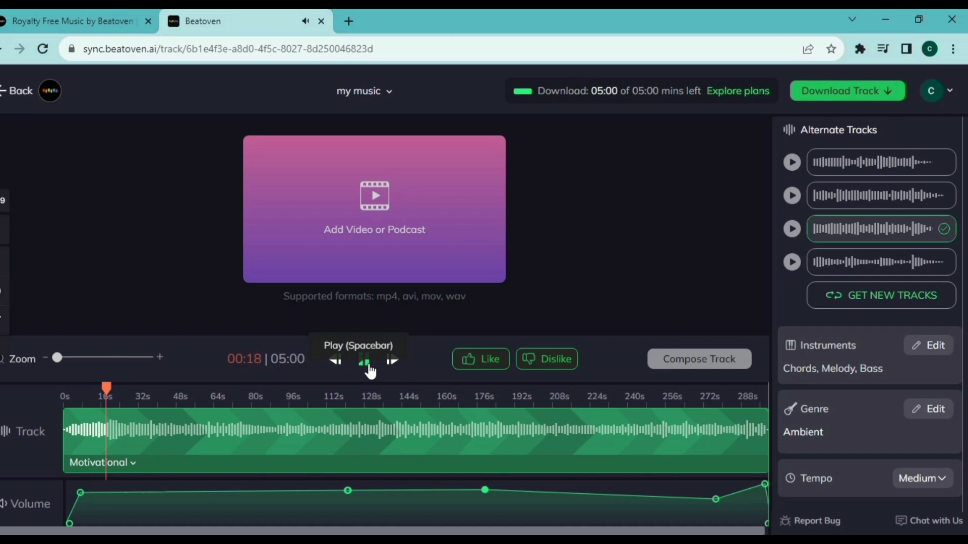
Pause playback and download the complete track as MP3, producing my music.mp3.
click(368, 366)
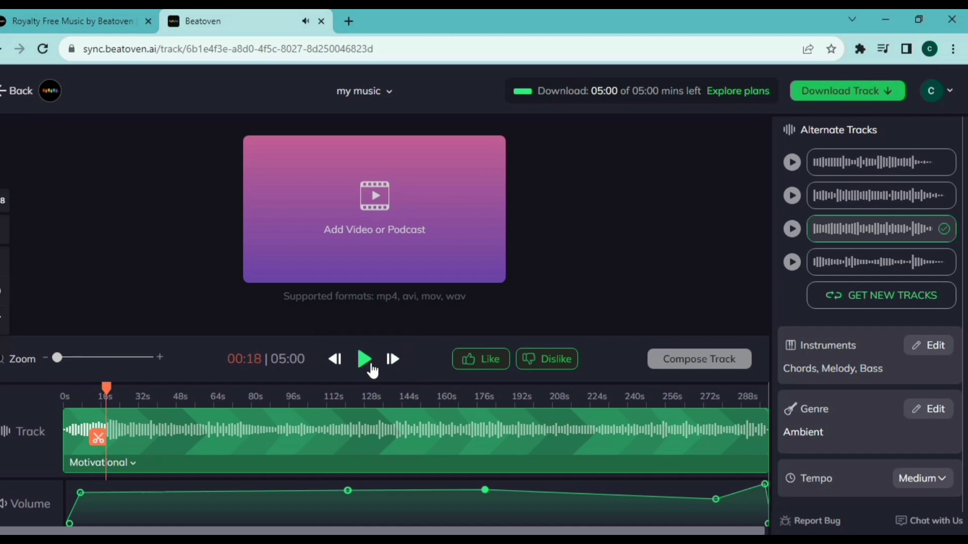
click(841, 92)
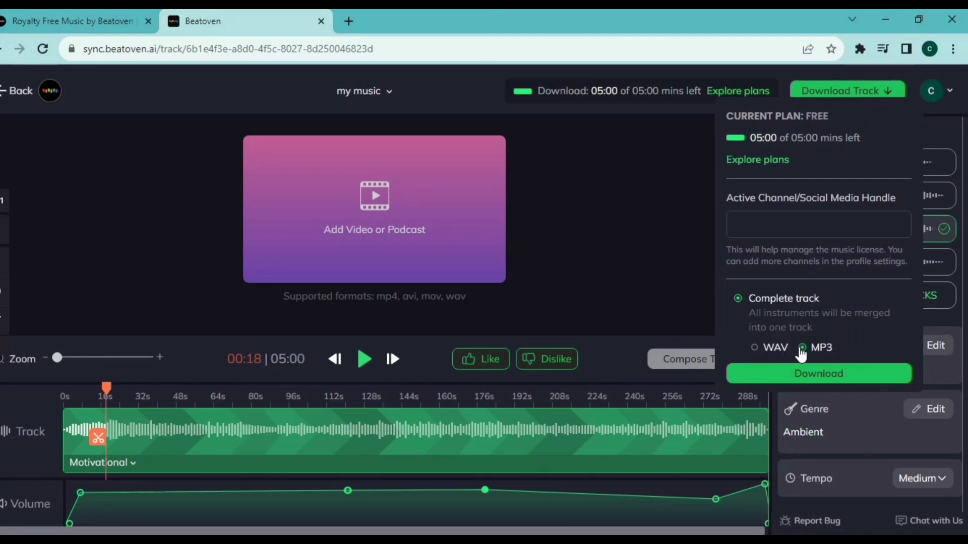
click(824, 385)
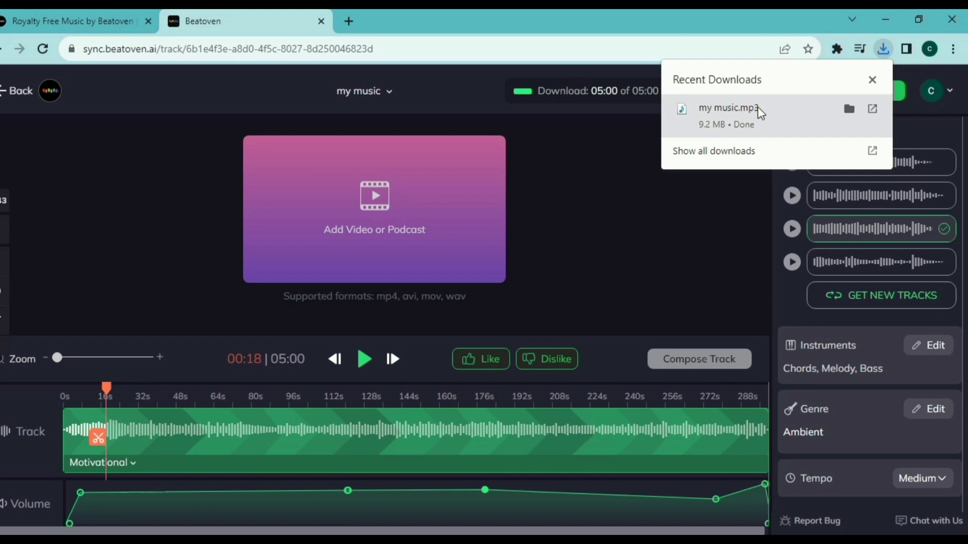
Open my music.mp3 from Chrome's recent downloads to play it in a media player.
click(871, 114)
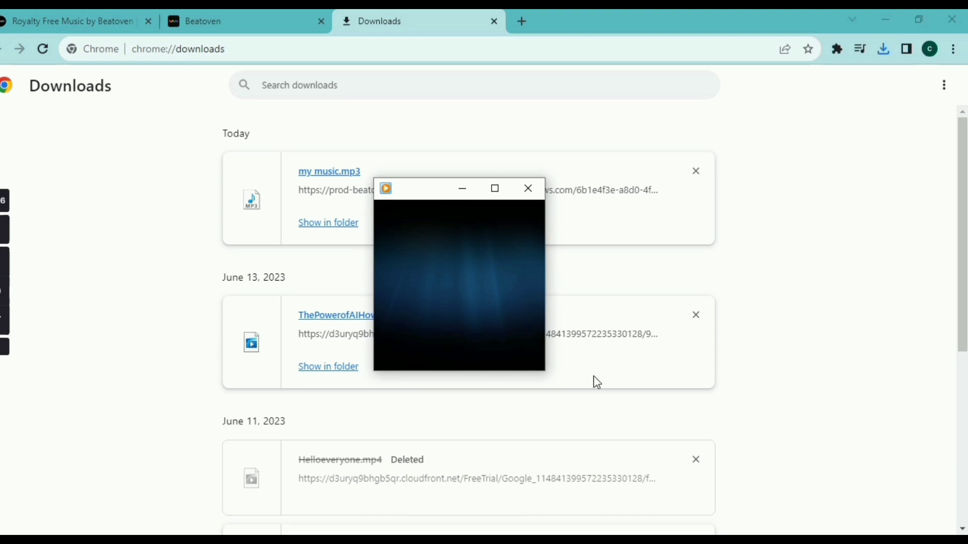